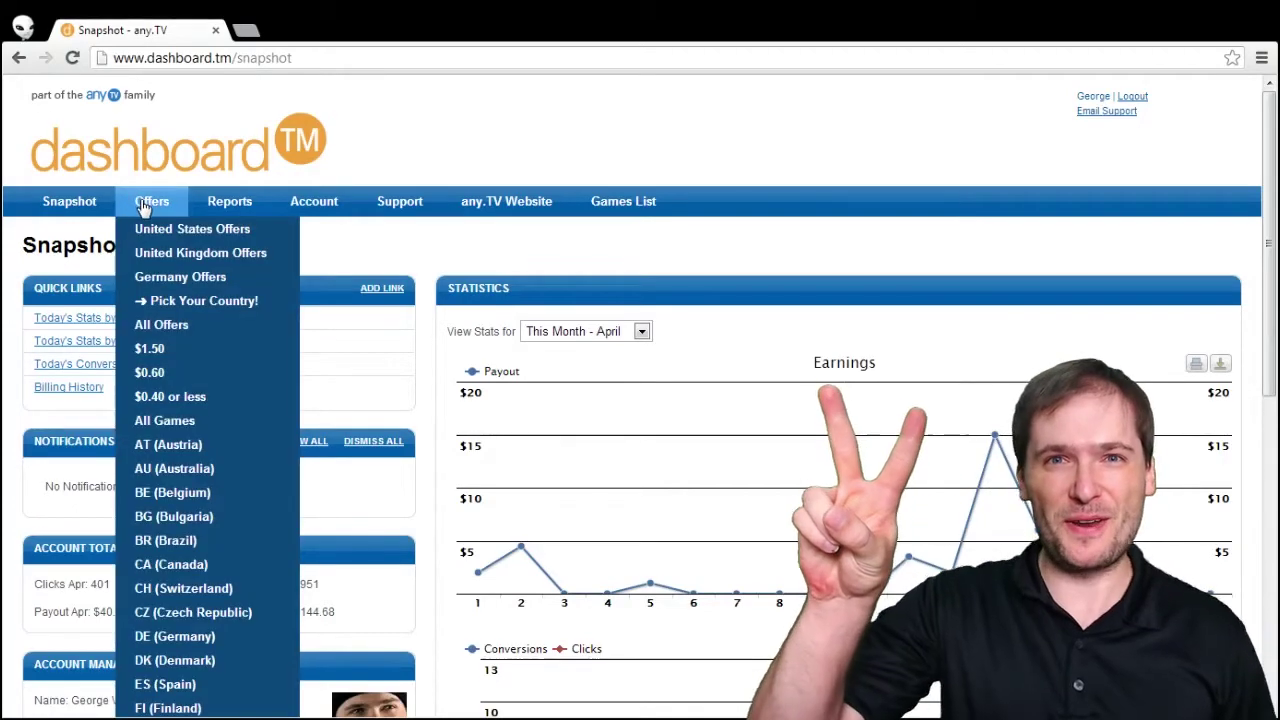
Open the United States offers and search the offers for "wushu"
left_click(145, 230)
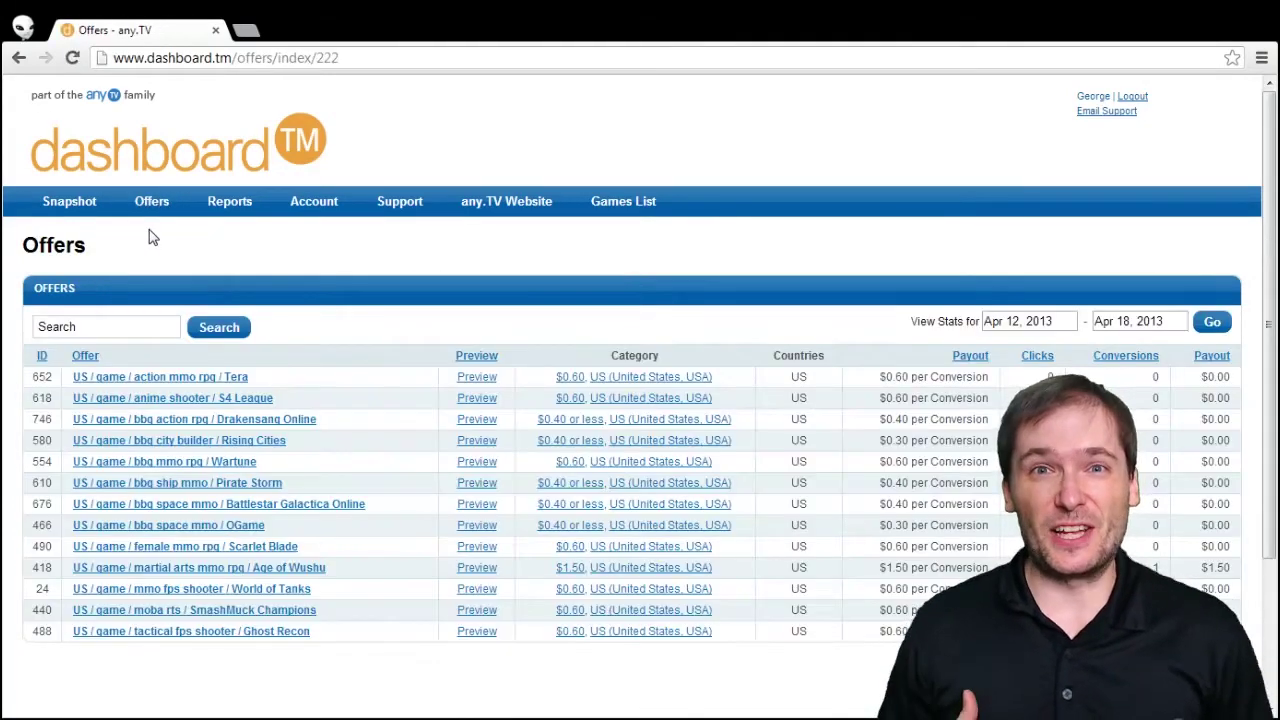
left_click_drag(114, 326, 5, 322)
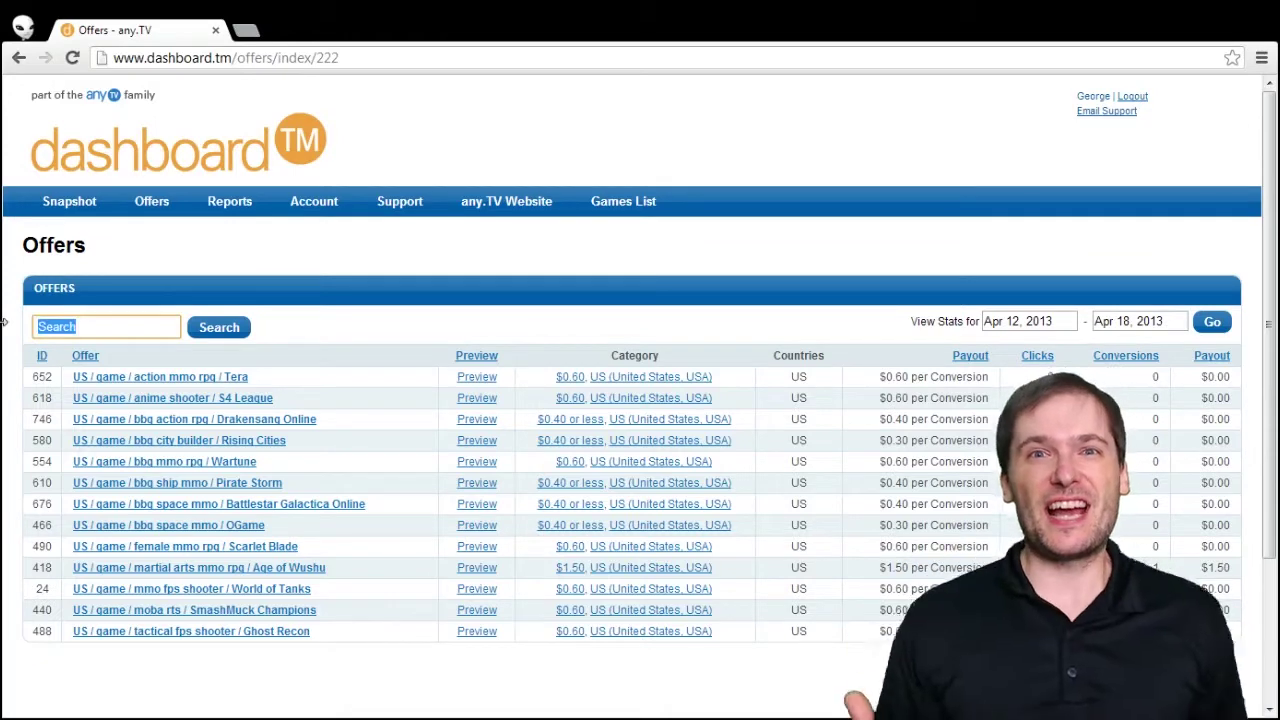
type("wushu")
key("Return")
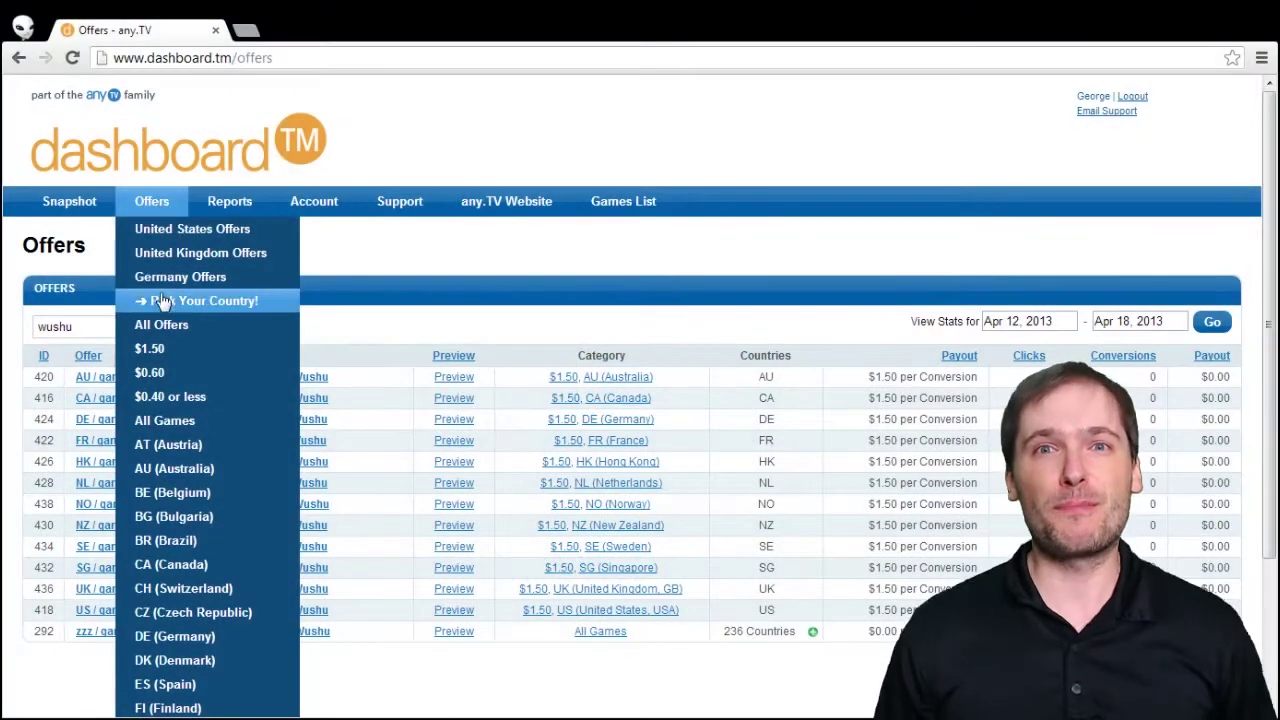
Open the list of all countries, highlight the yellow redirect note, and show the offers for Hungary
left_click(163, 310)
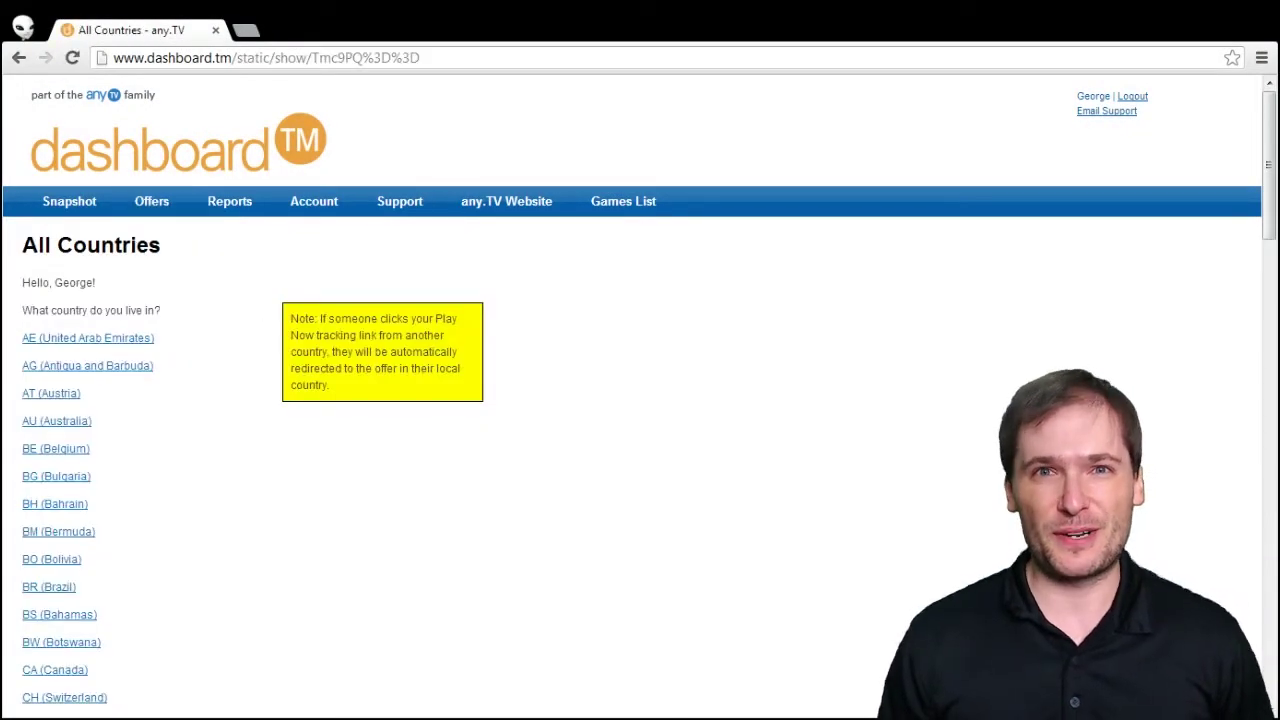
left_click_drag(298, 318, 334, 385)
left_click(335, 388)
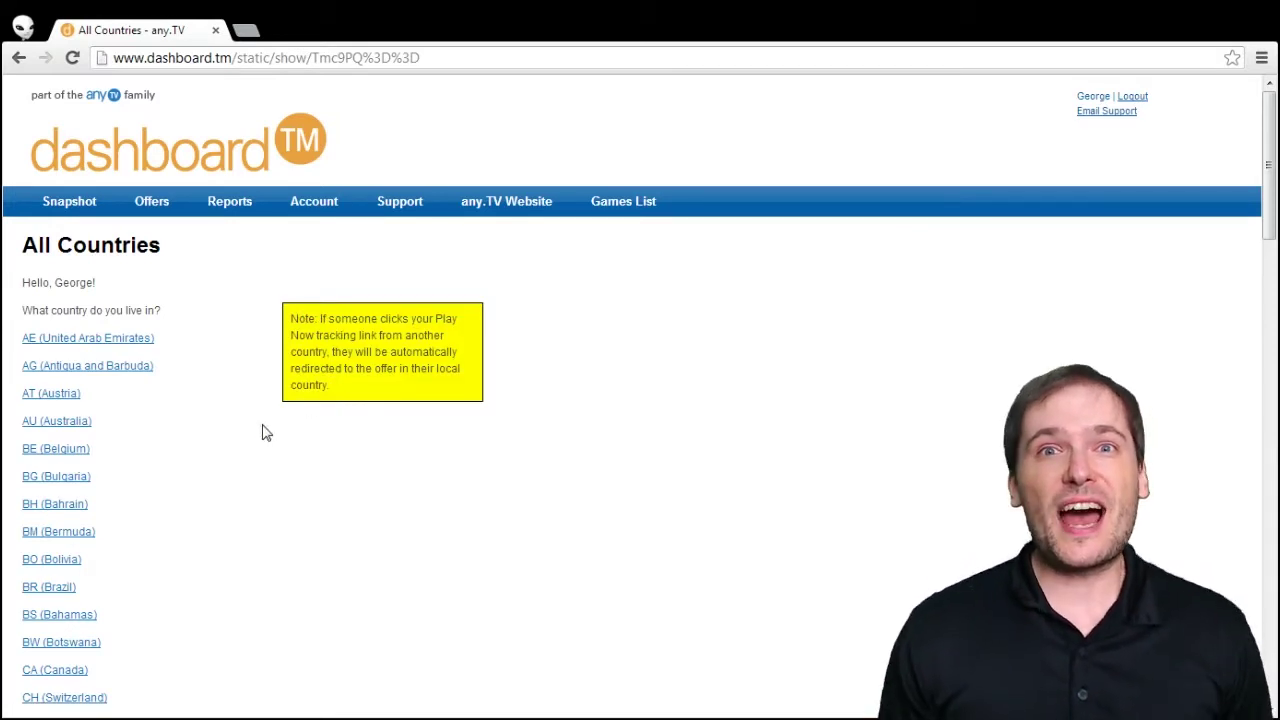
scroll(207, 460, "down", 10)
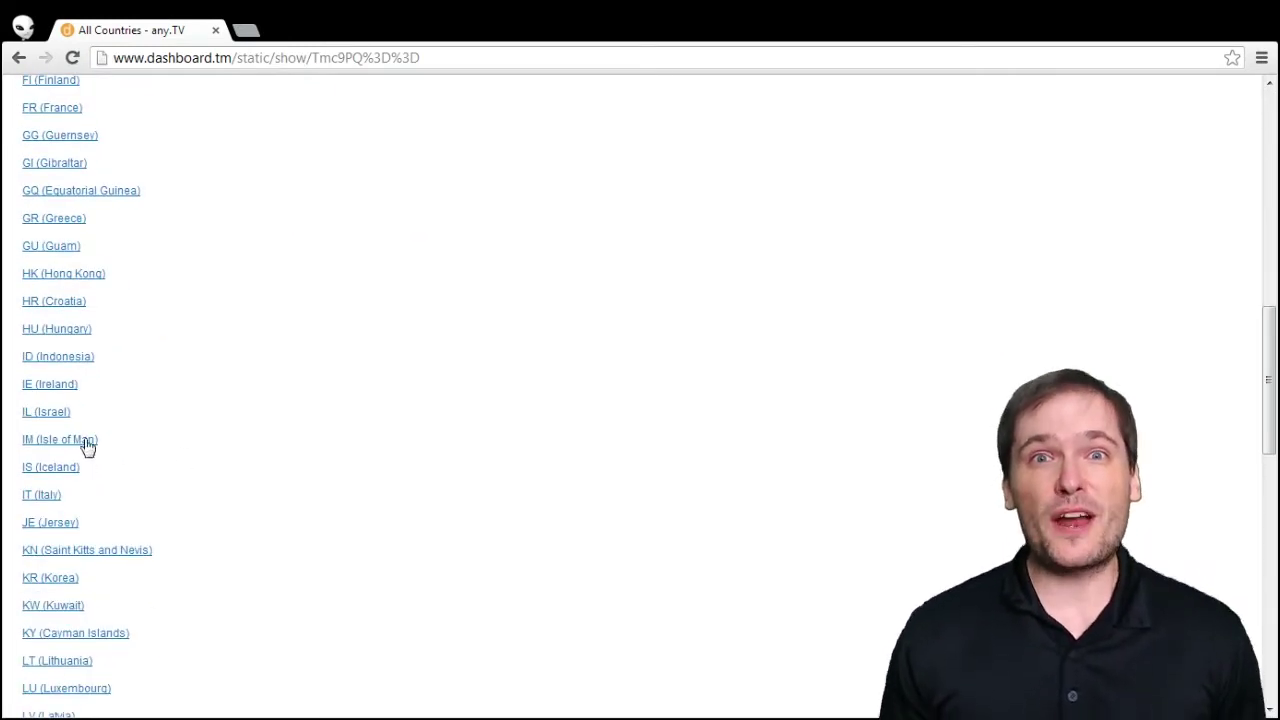
left_click(50, 330)
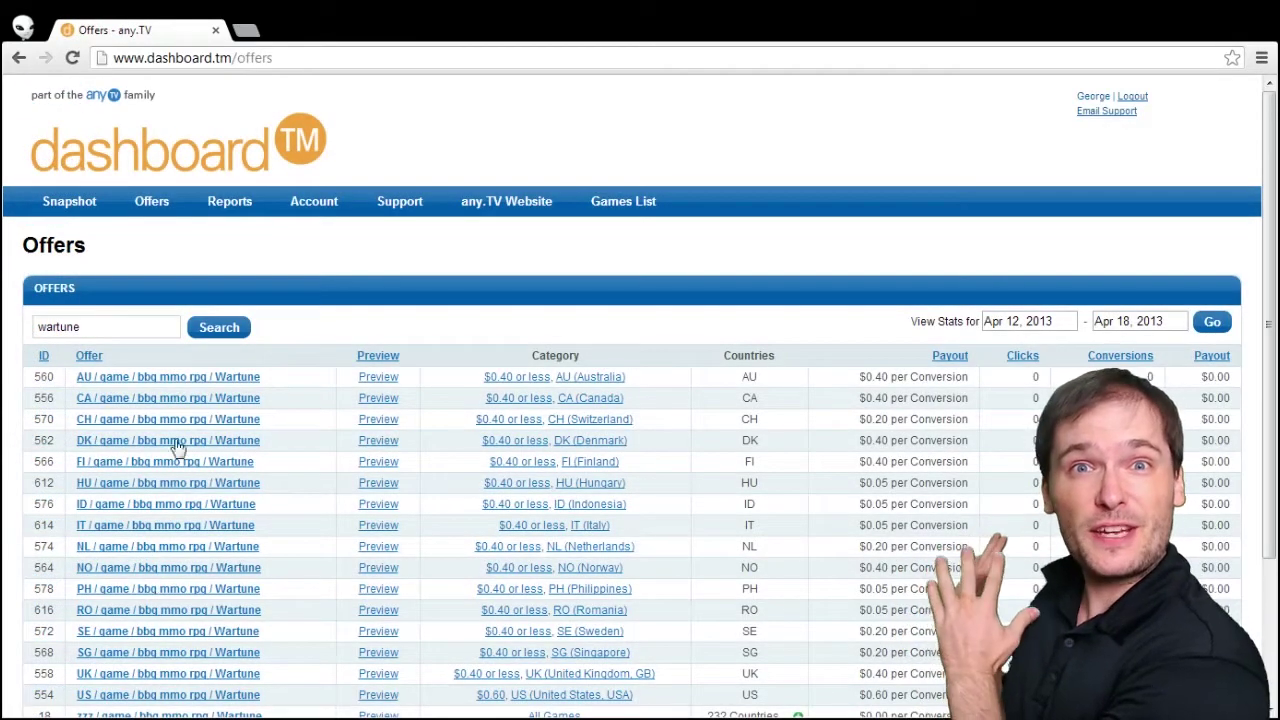
Open the HU Wartune offer from the "wartune" search results and select its tracking link
left_click(175, 398)
left_click(295, 624)
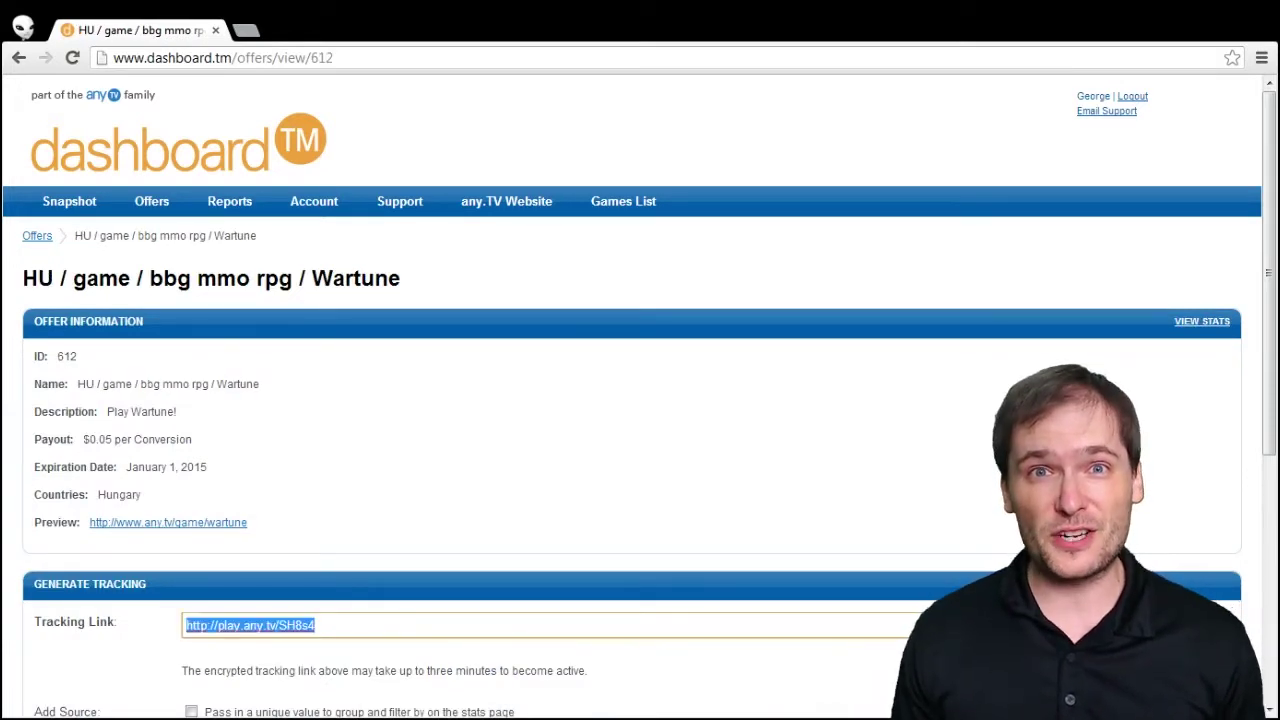
left_click(316, 625)
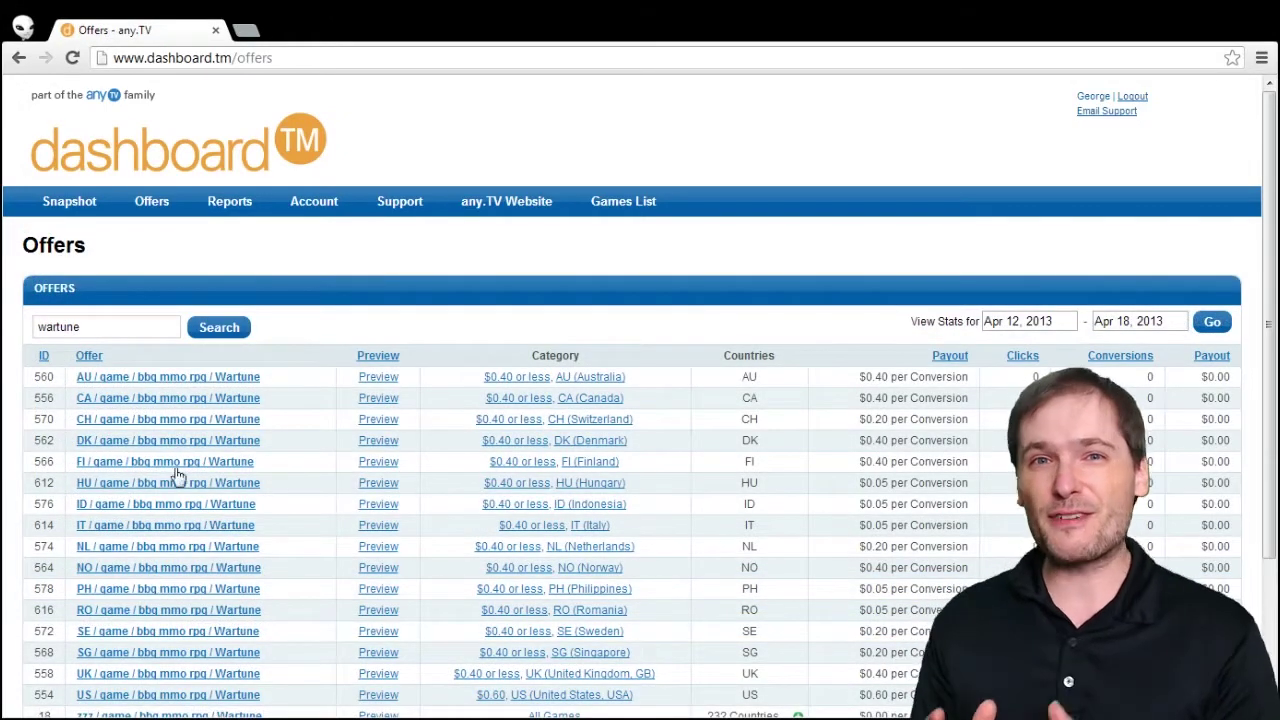
left_click(177, 400)
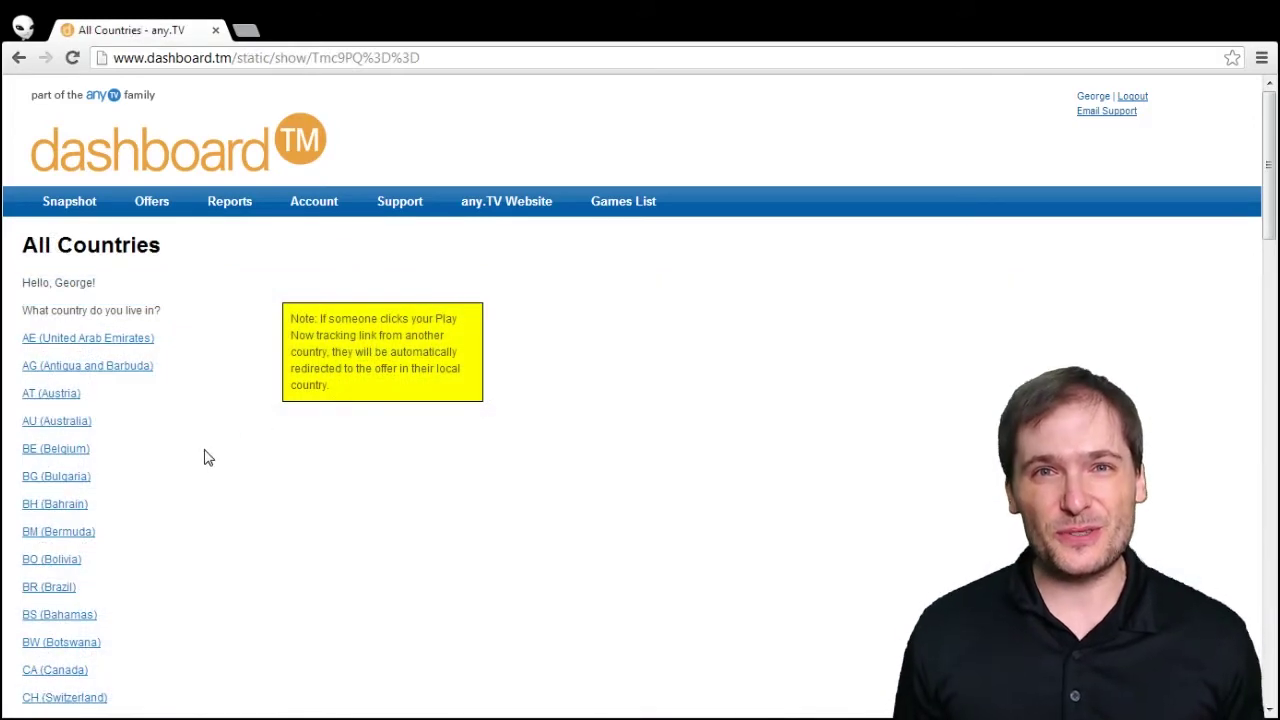
Choose Hungary in the country list, open its Wartune offer, and highlight the tracking link
scroll(205, 457, "down", 10)
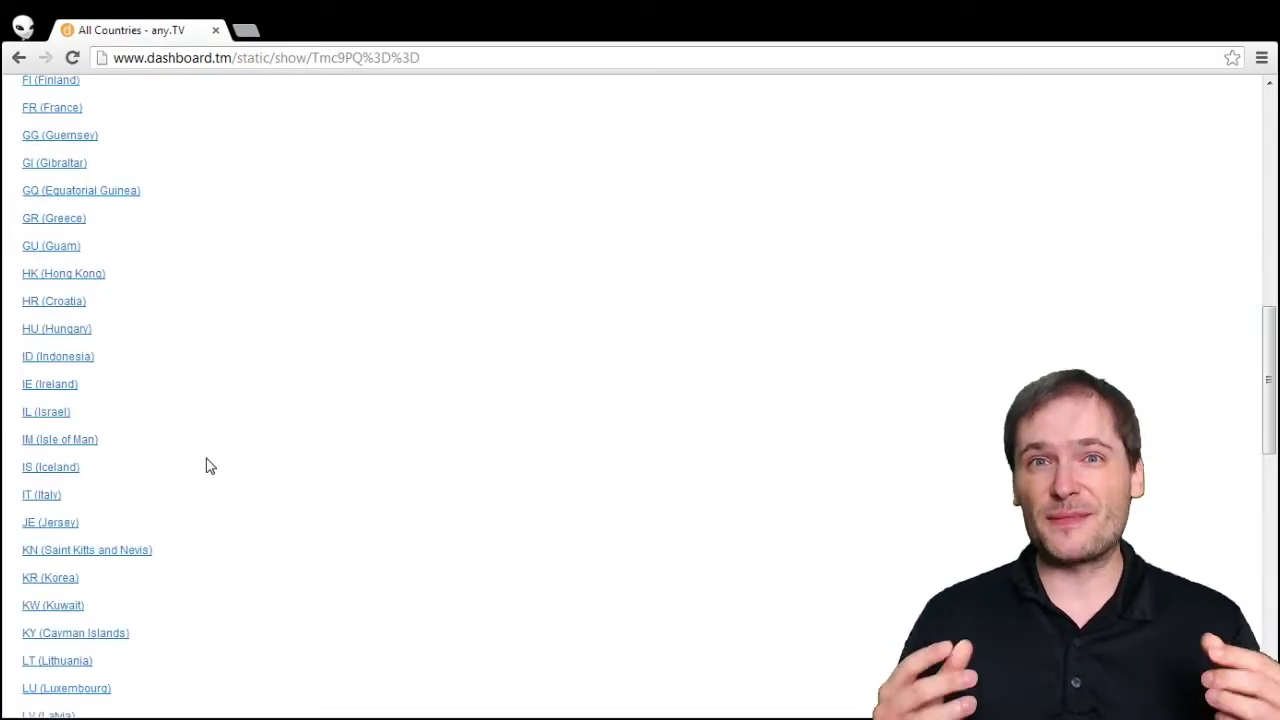
left_click(51, 330)
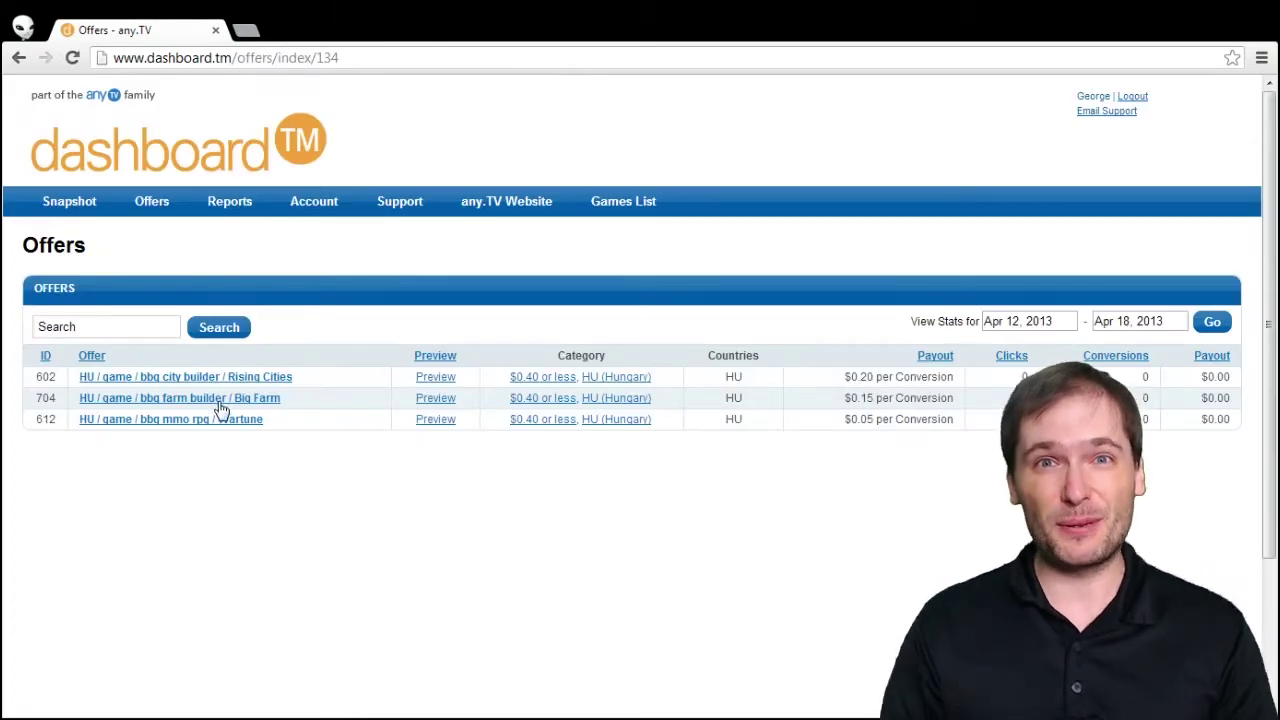
left_click(225, 421)
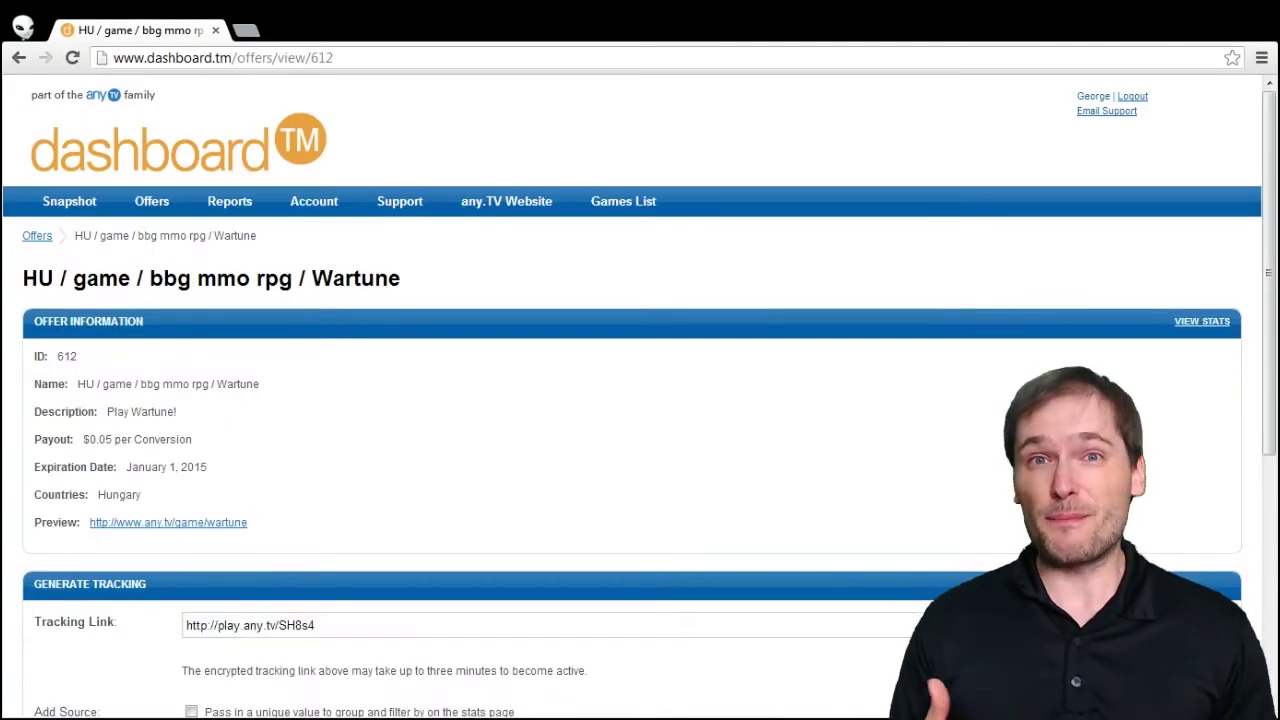
left_click(293, 624)
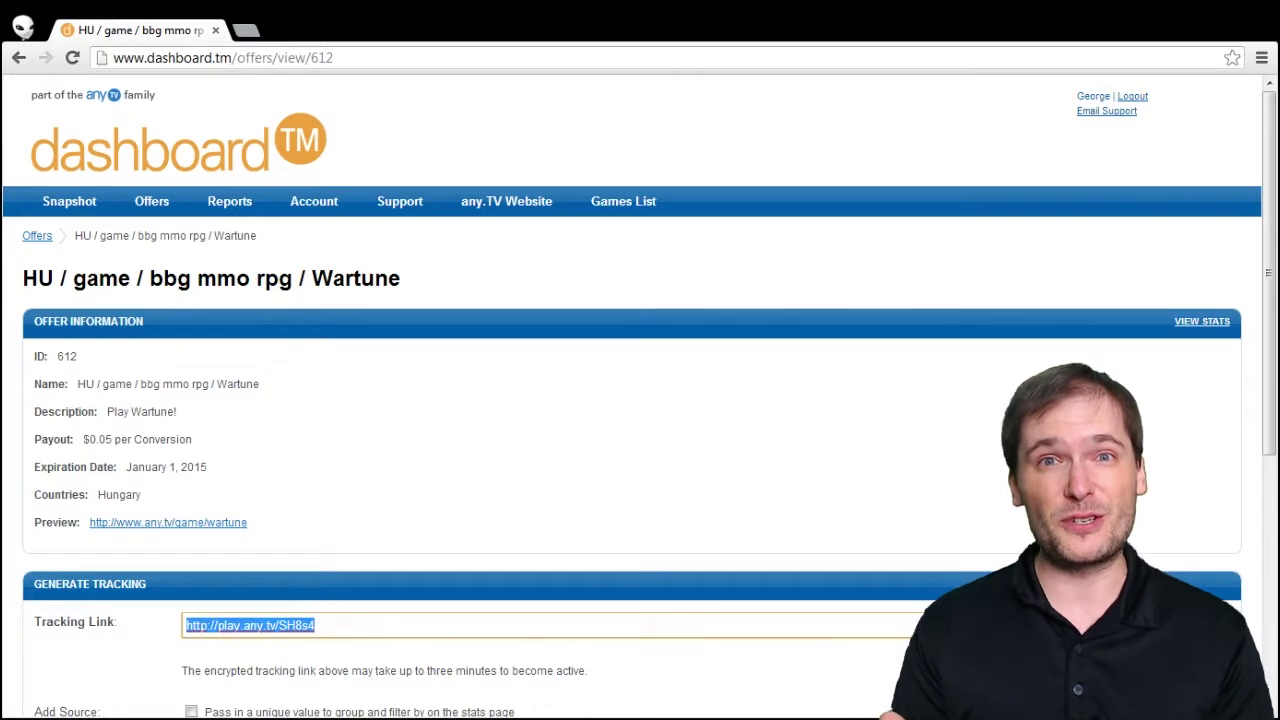
left_click(293, 625)
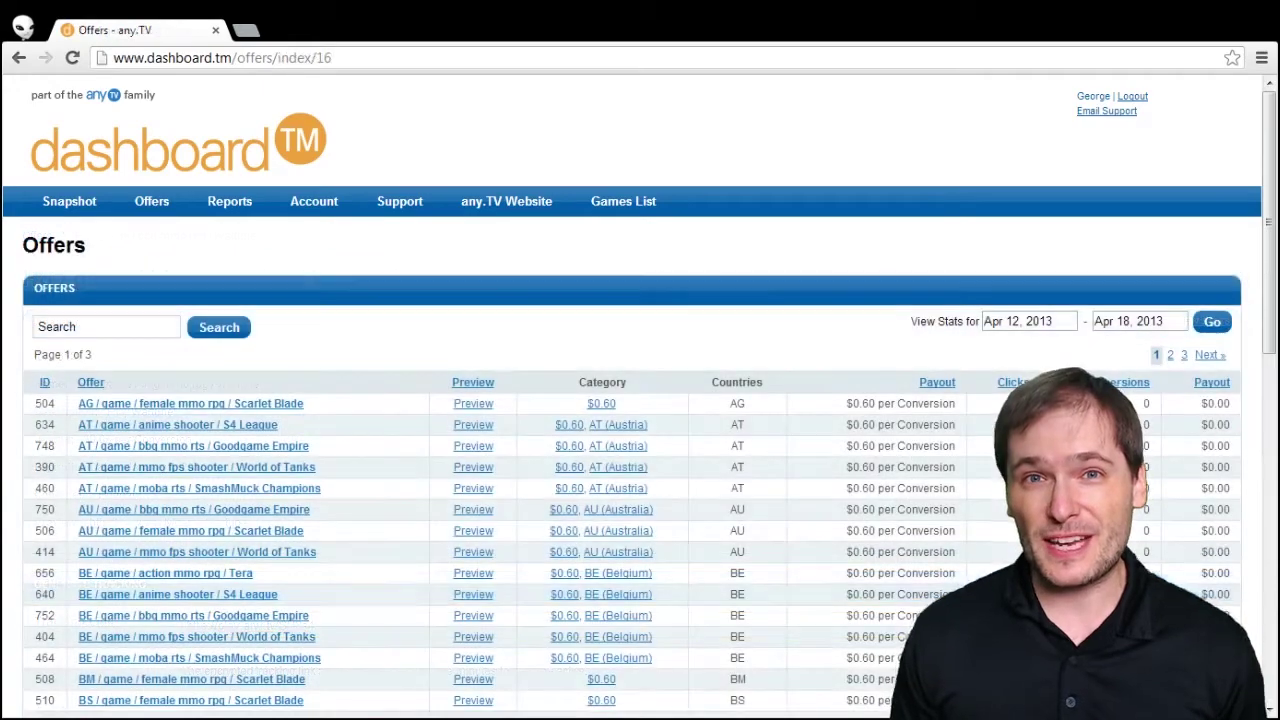
Show all offers and search them for "zzz"
mouse_move(143, 200)
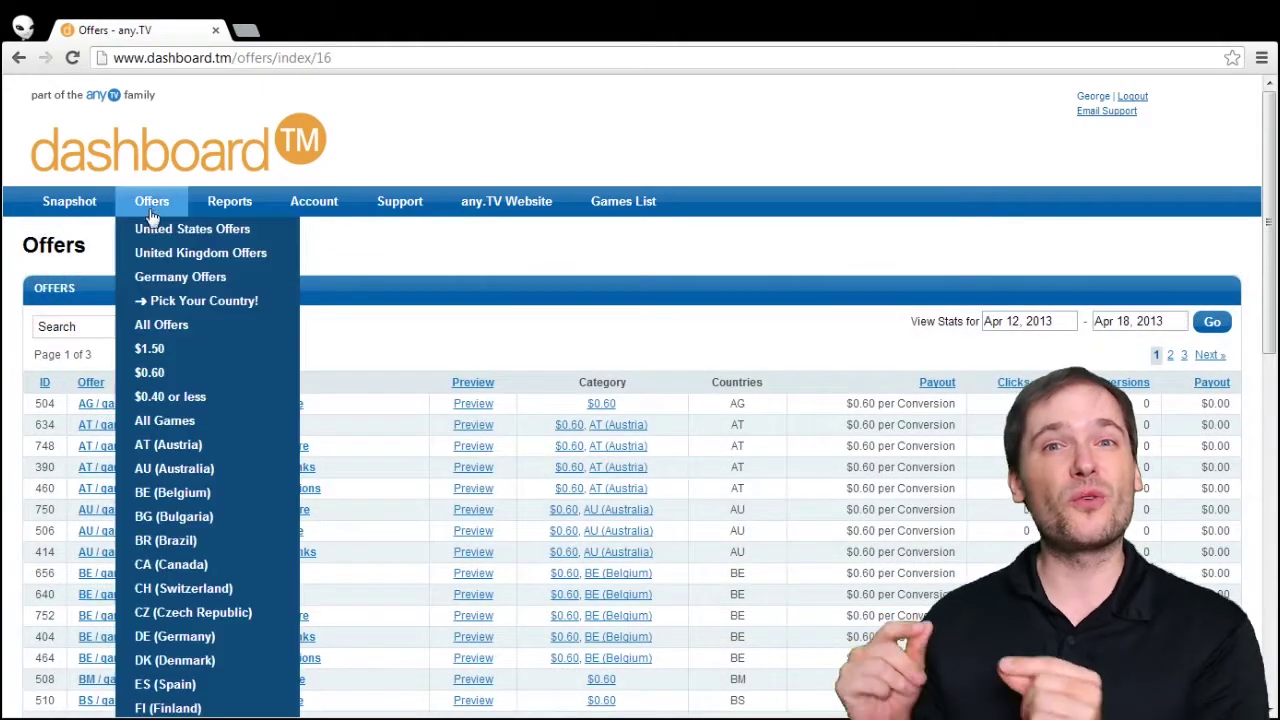
left_click(168, 327)
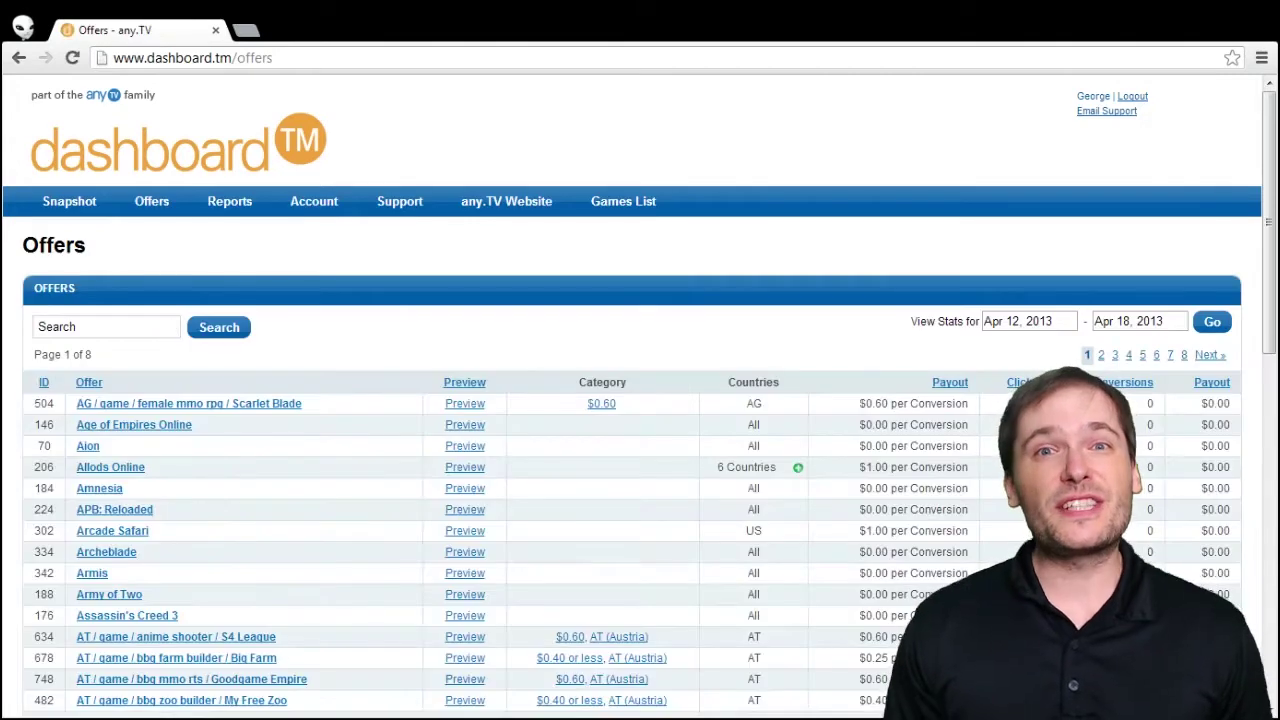
left_click(60, 327)
type("zzz")
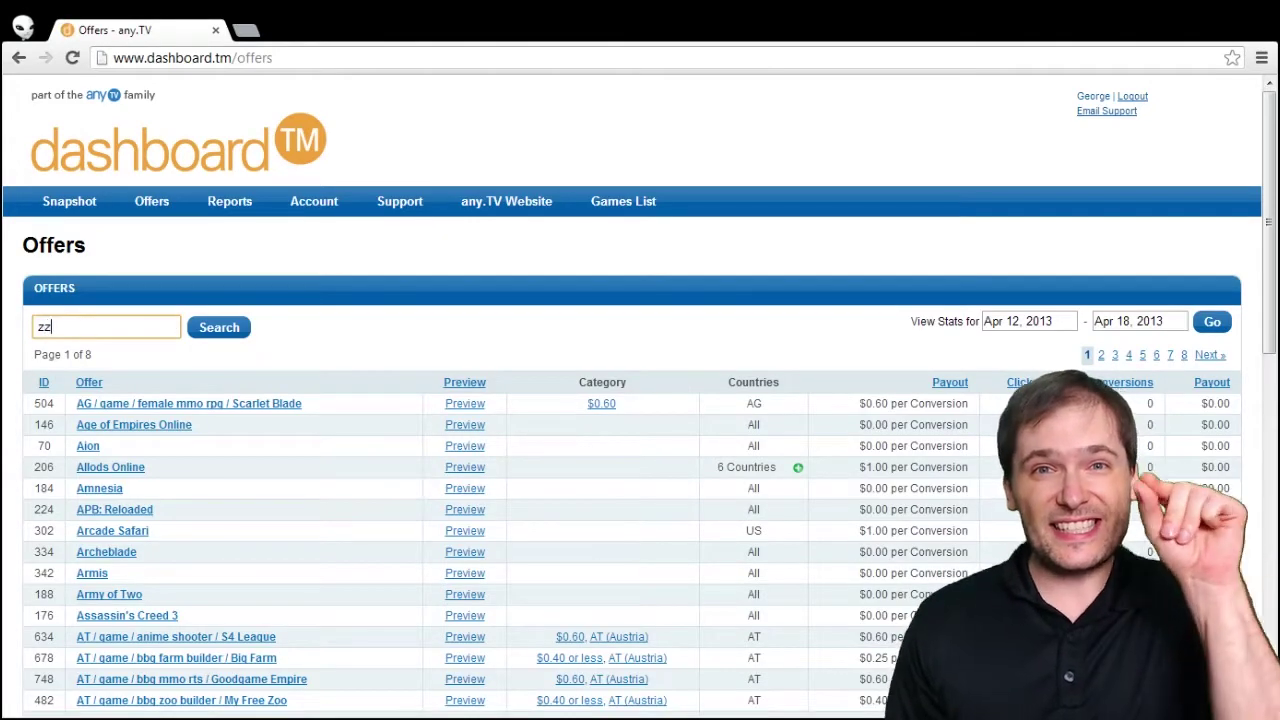
left_click(212, 330)
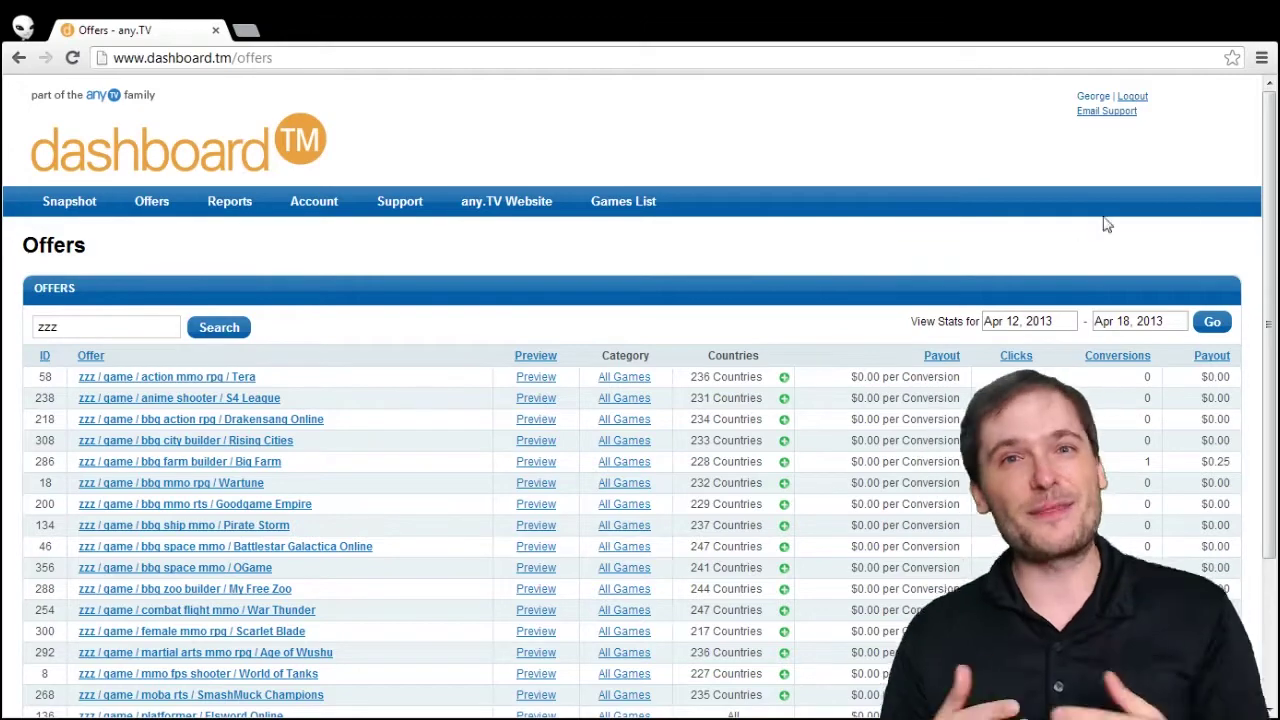
Examine the conversions of the Age of Wushu and Ghost Recon offers and the Ghost Recon payout
scroll(1230, 230, "down", 2)
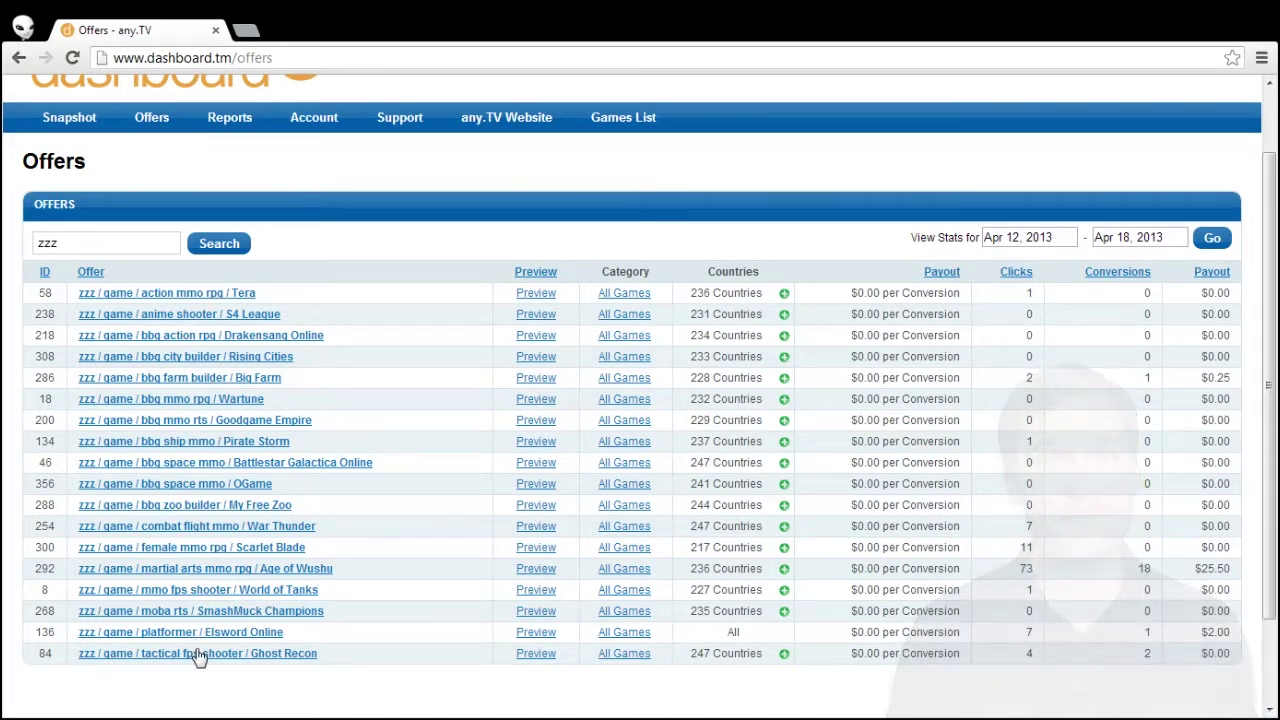
double_click(1144, 568)
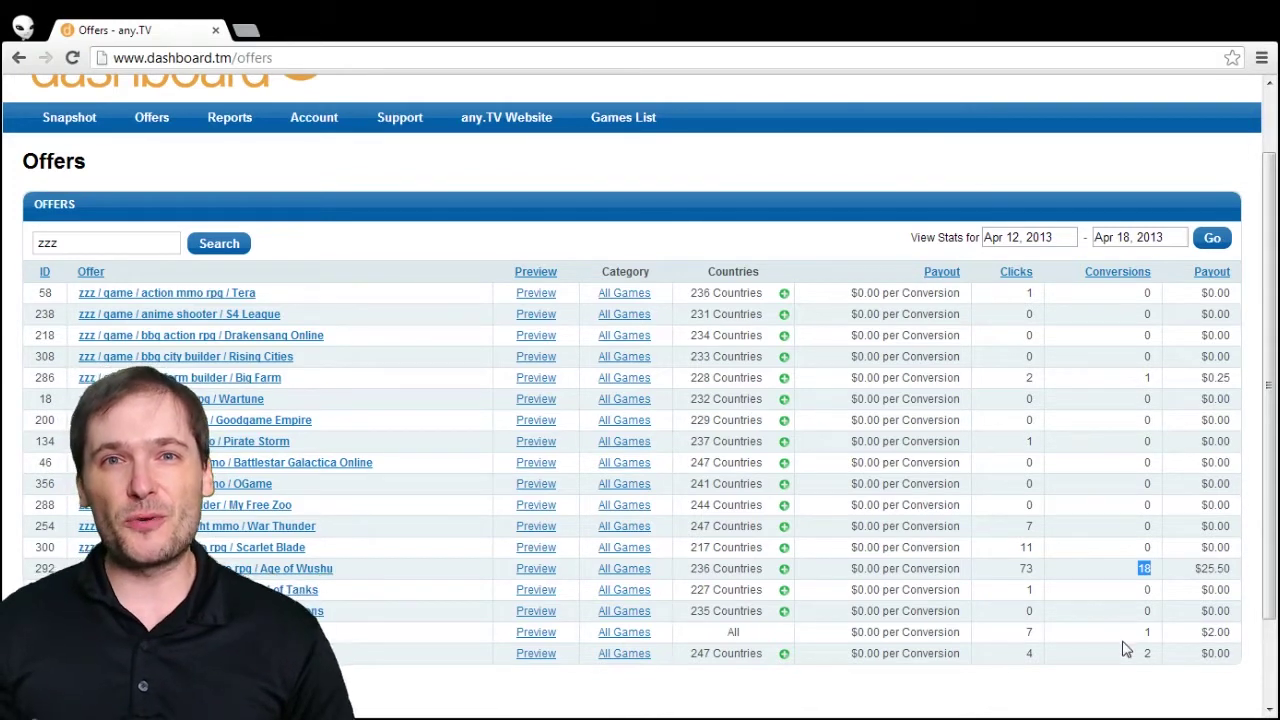
left_click(1145, 668)
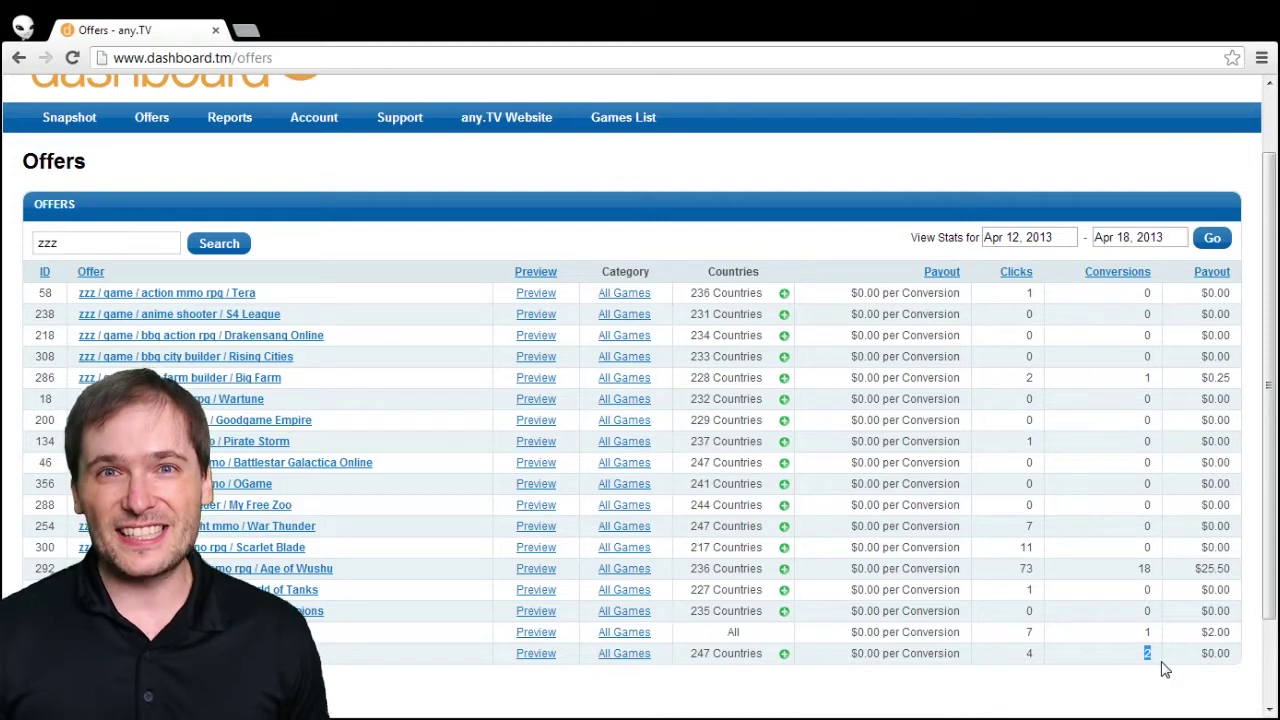
left_click_drag(1198, 653, 1228, 653)
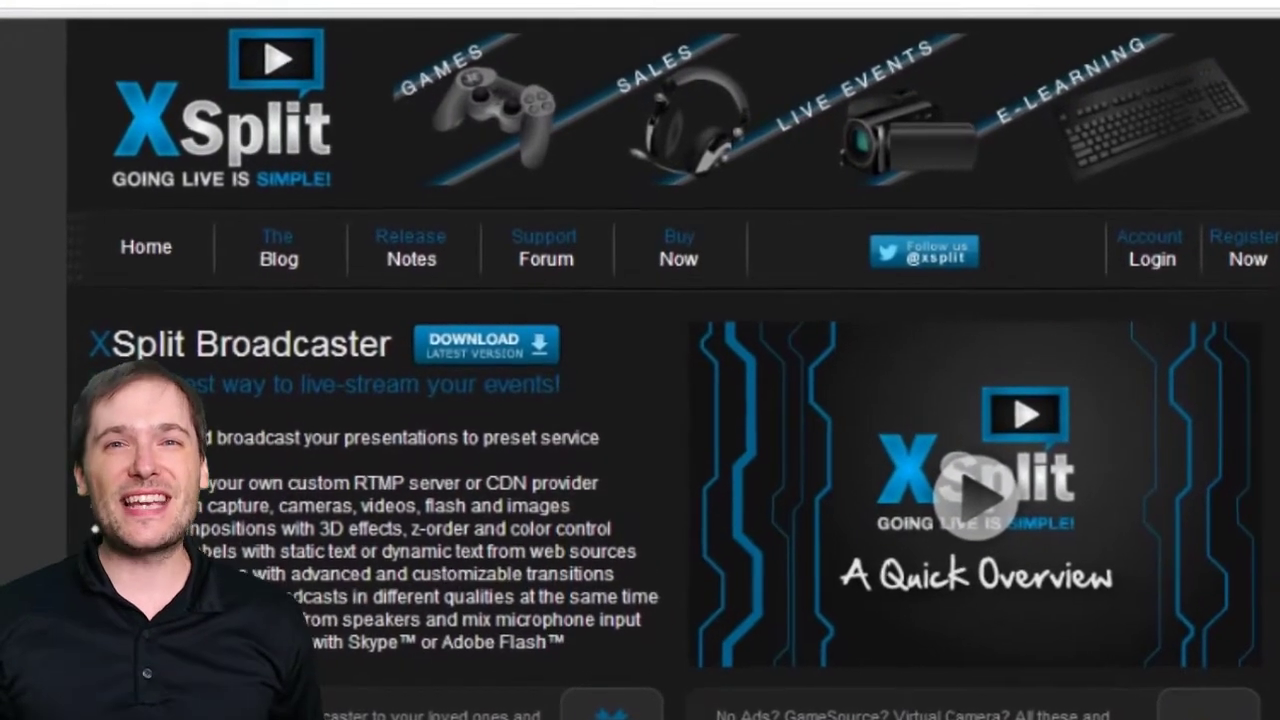
Switch to the XSplit website and open the download page for the latest XSplit Broadcaster version
left_click(475, 375)
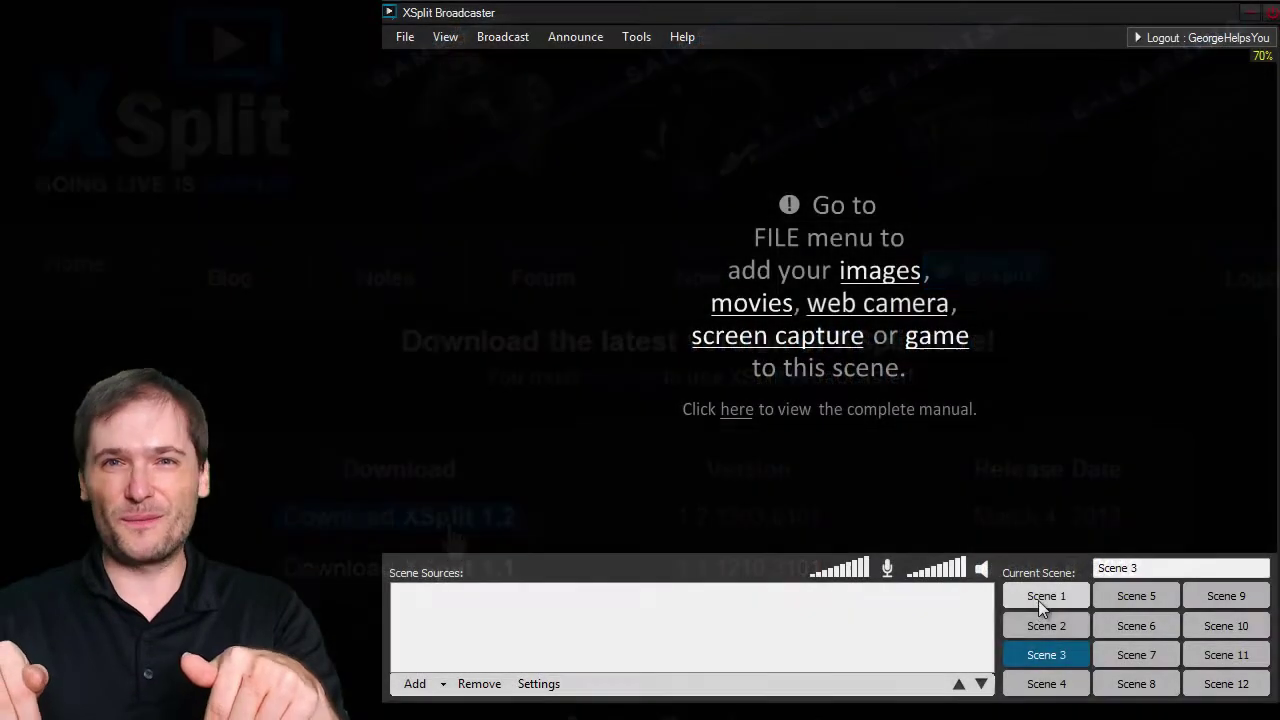
Switch to XSplit Broadcaster and make the webcam scene, Scene 1, the current scene
left_click(1039, 600)
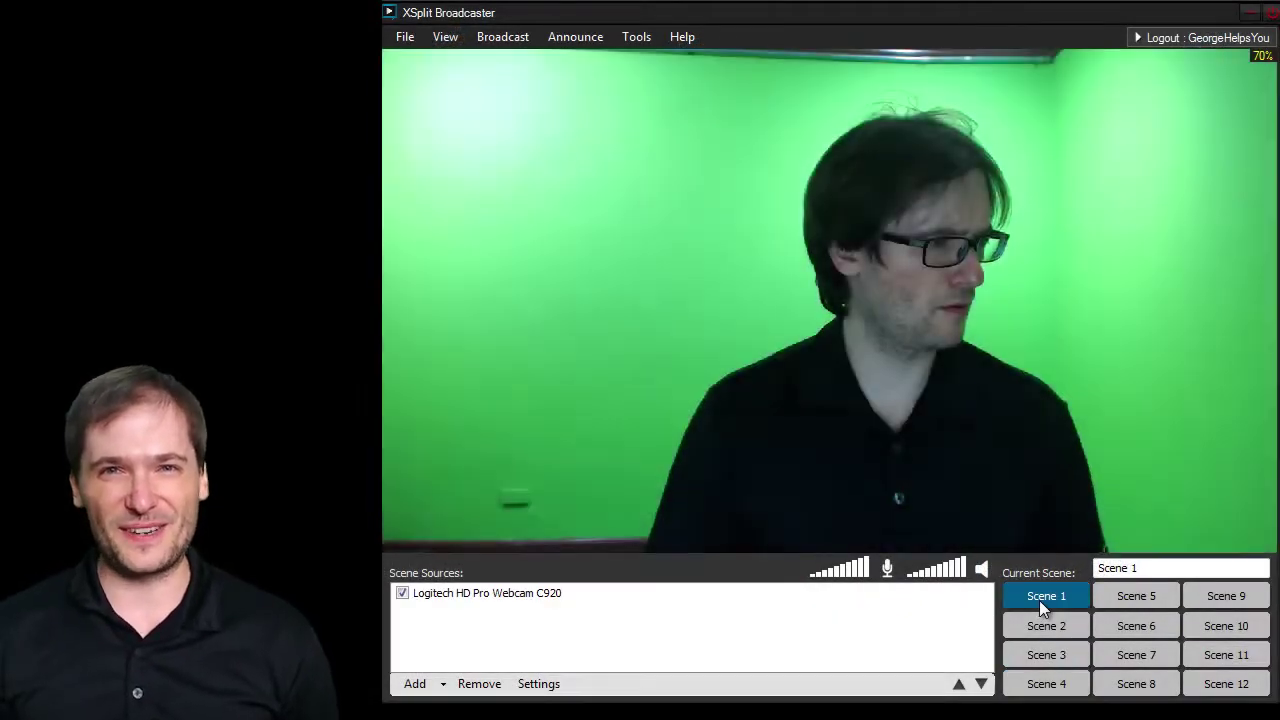
mouse_move(1047, 626)
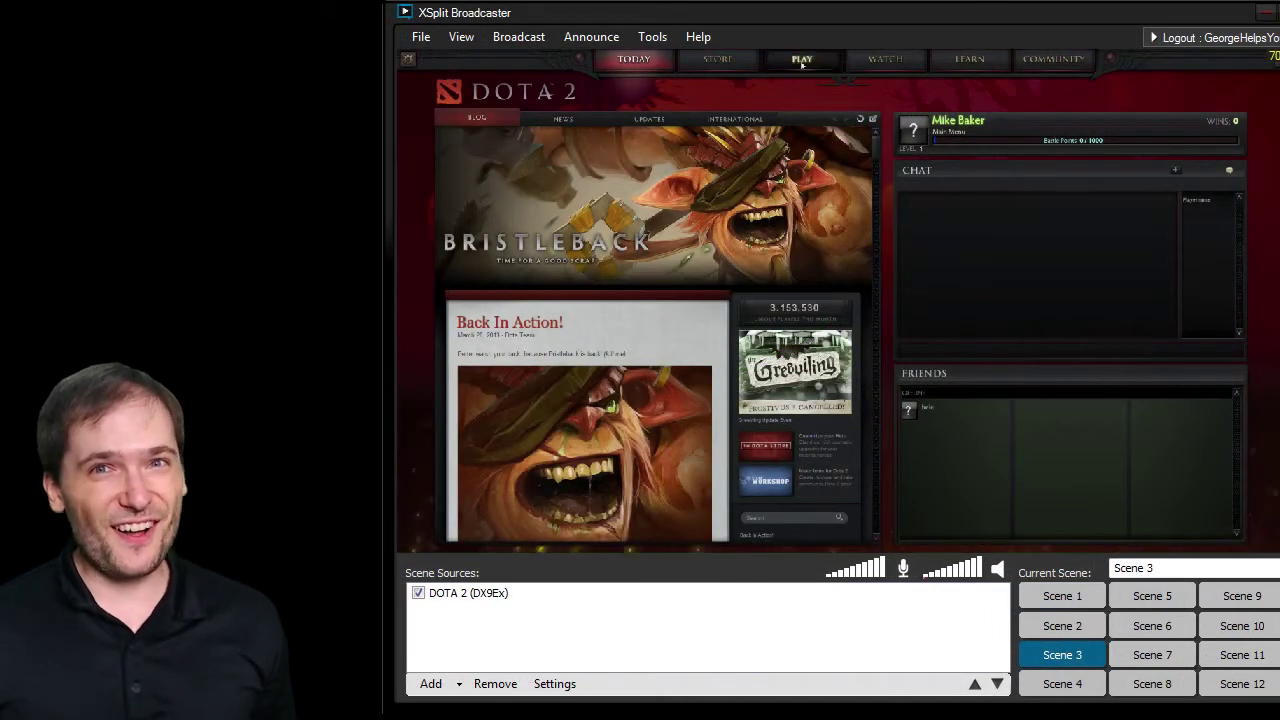
Start a Dota 2 practice game with bots and pick a random hero
left_click(802, 60)
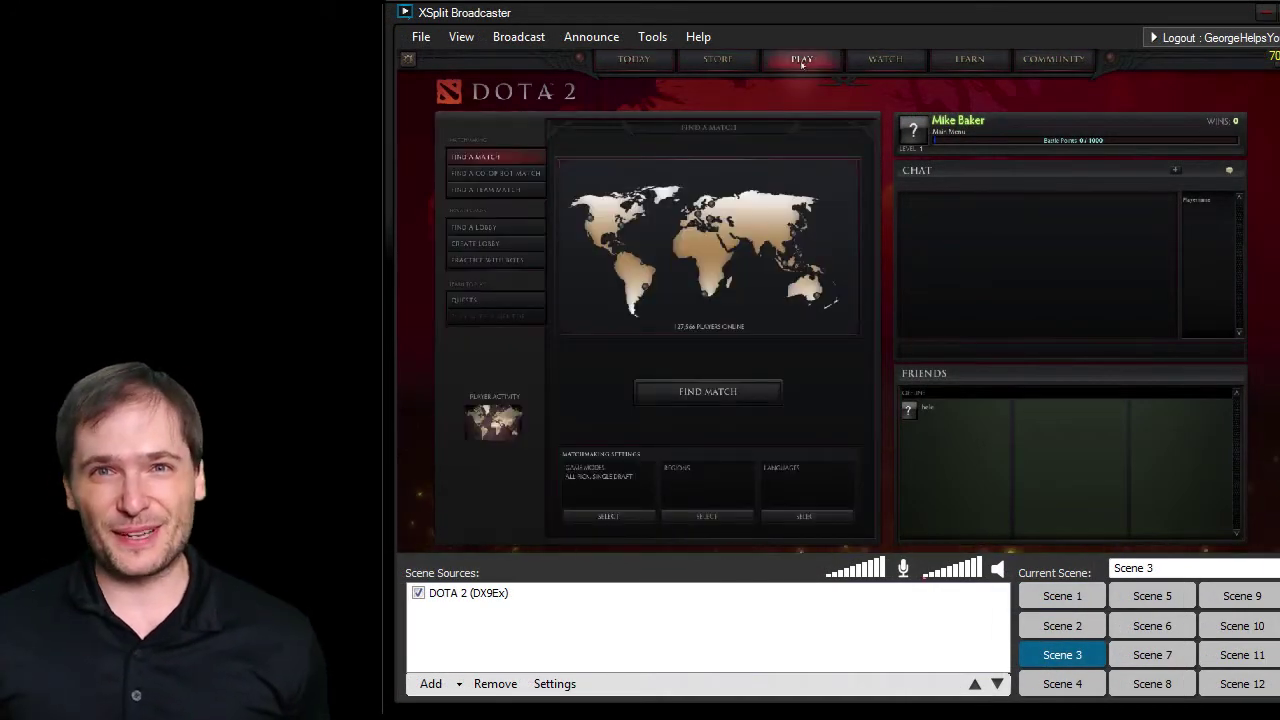
left_click(498, 260)
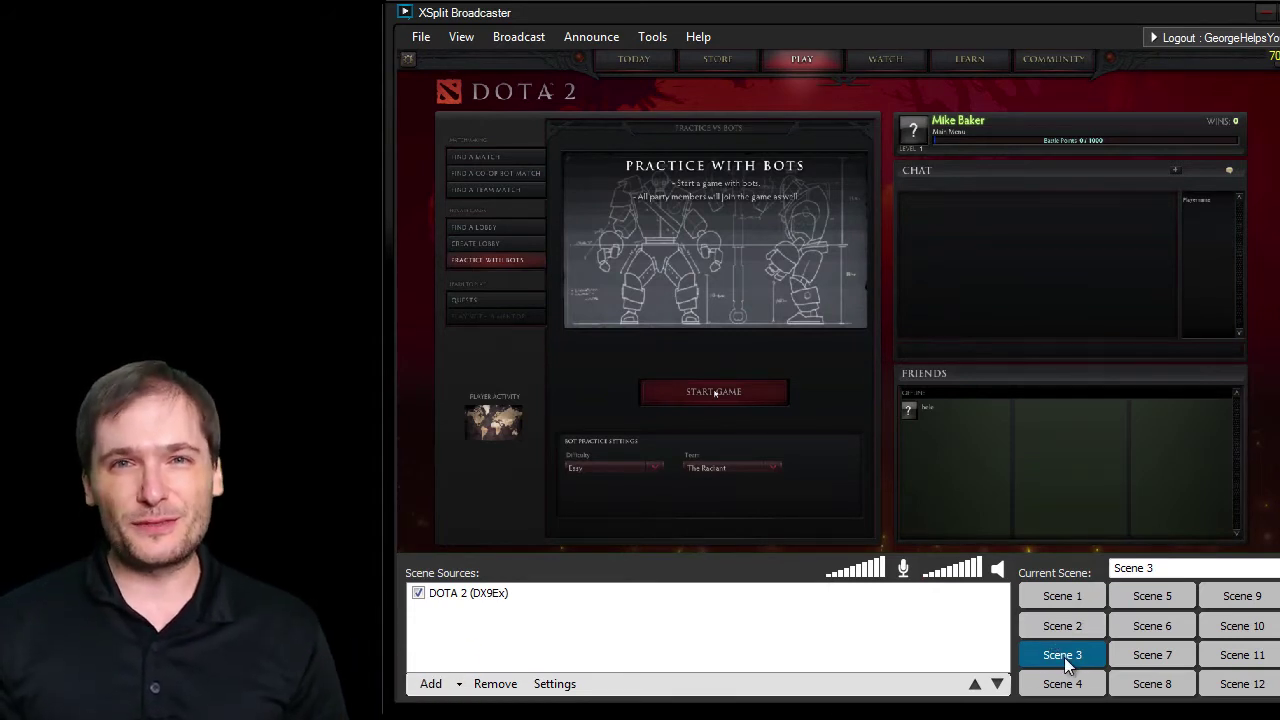
mouse_move(1062, 629)
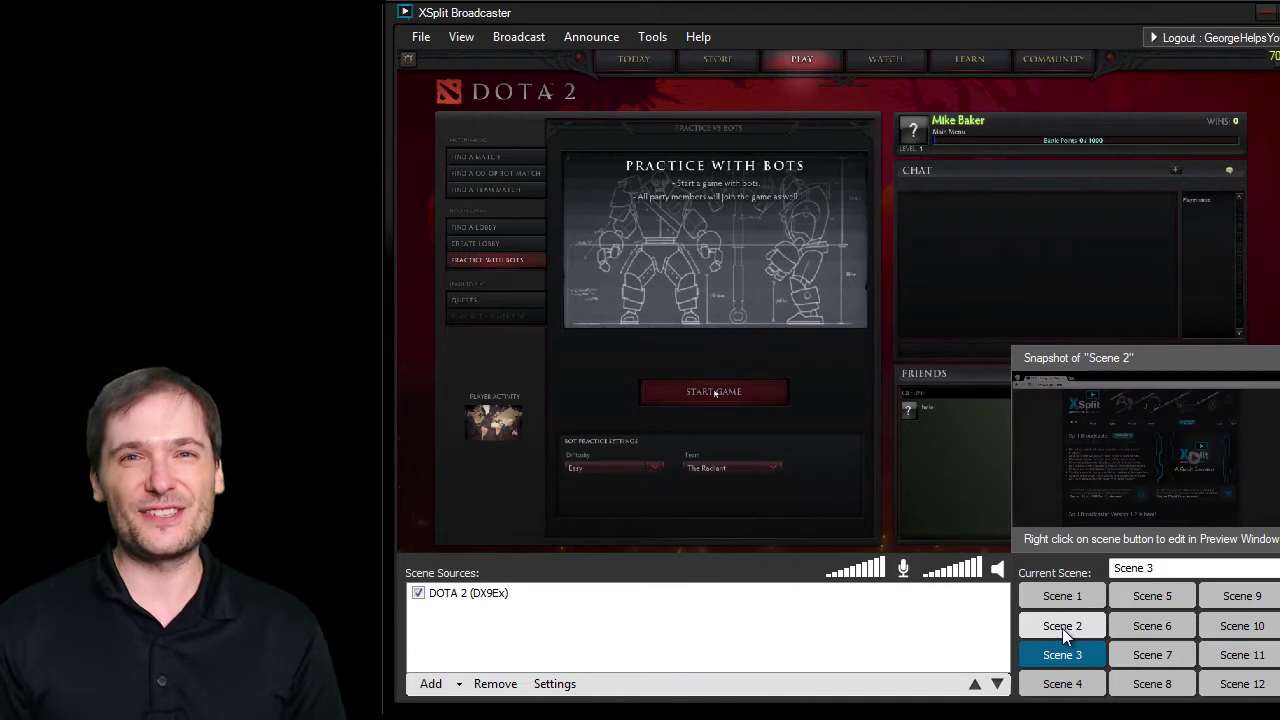
mouse_move(1062, 598)
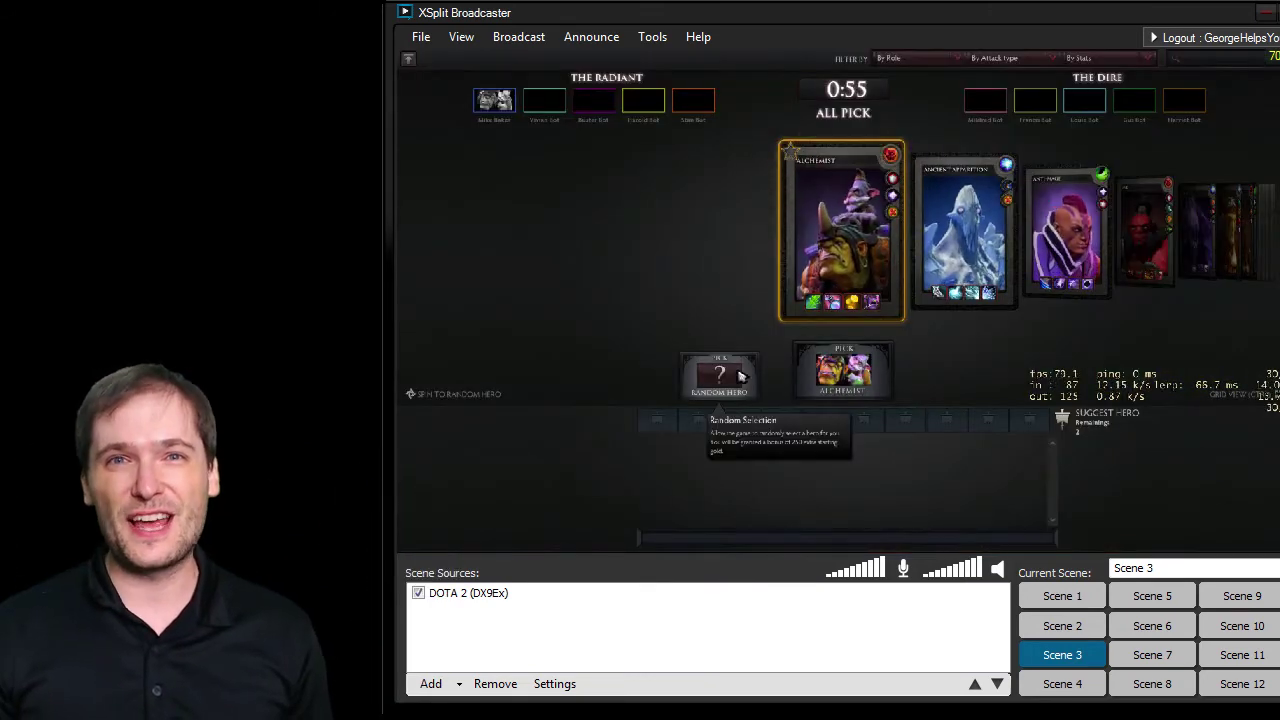
left_click(730, 375)
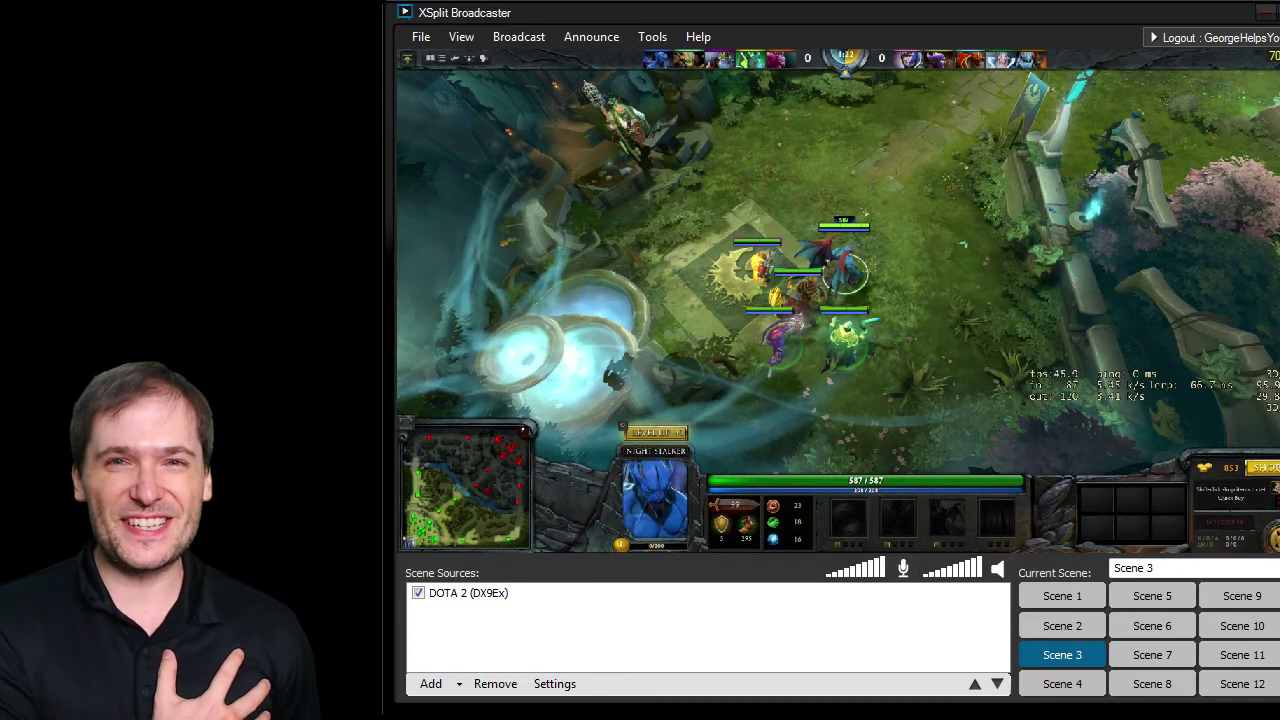
Switch the broadcast to the webcam in Scene 1, followed by the browser window in Scene 2
left_click(1057, 598)
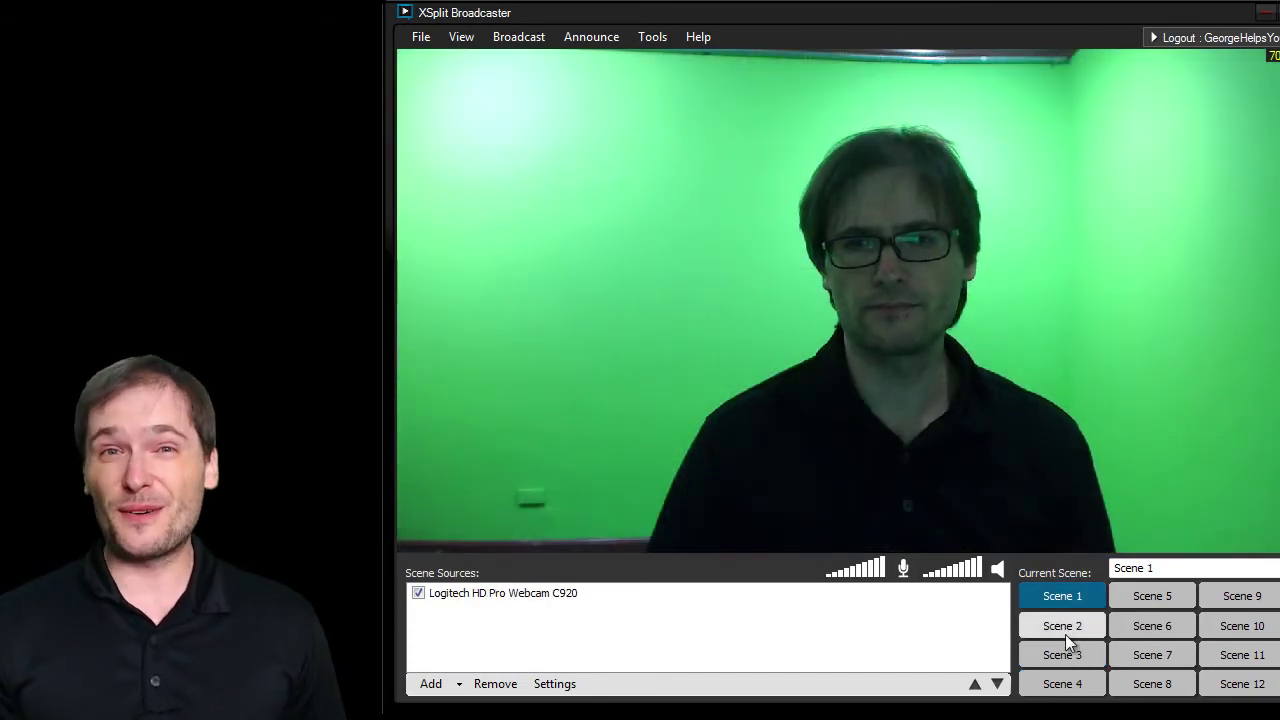
left_click(1068, 630)
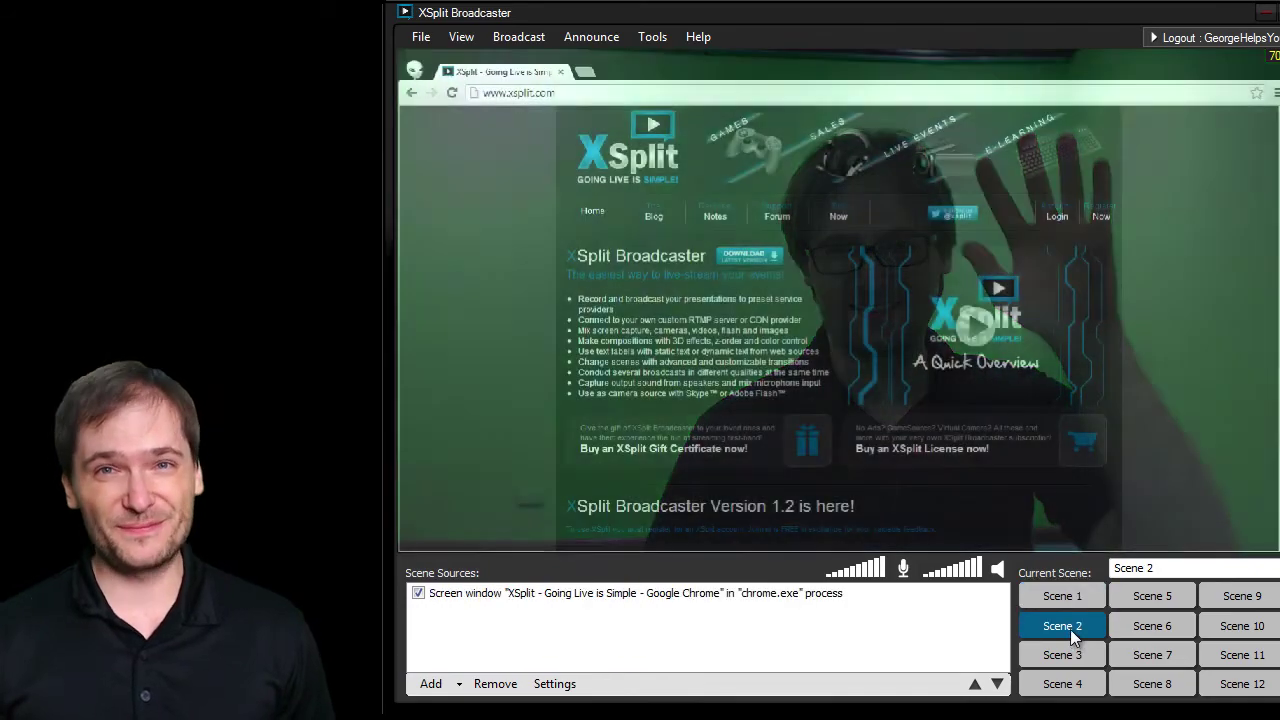